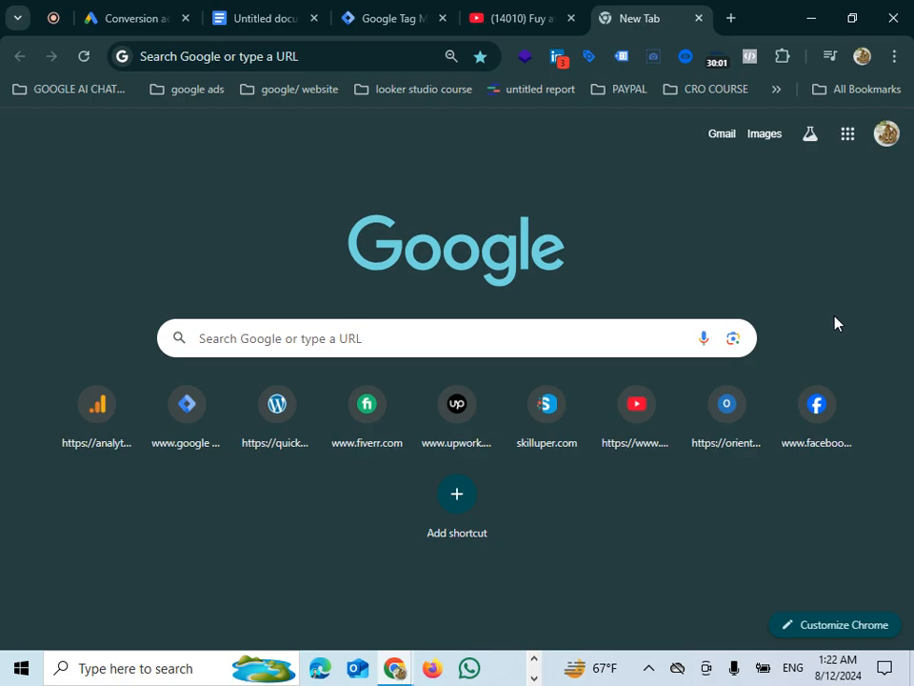
left_click(381, 21)
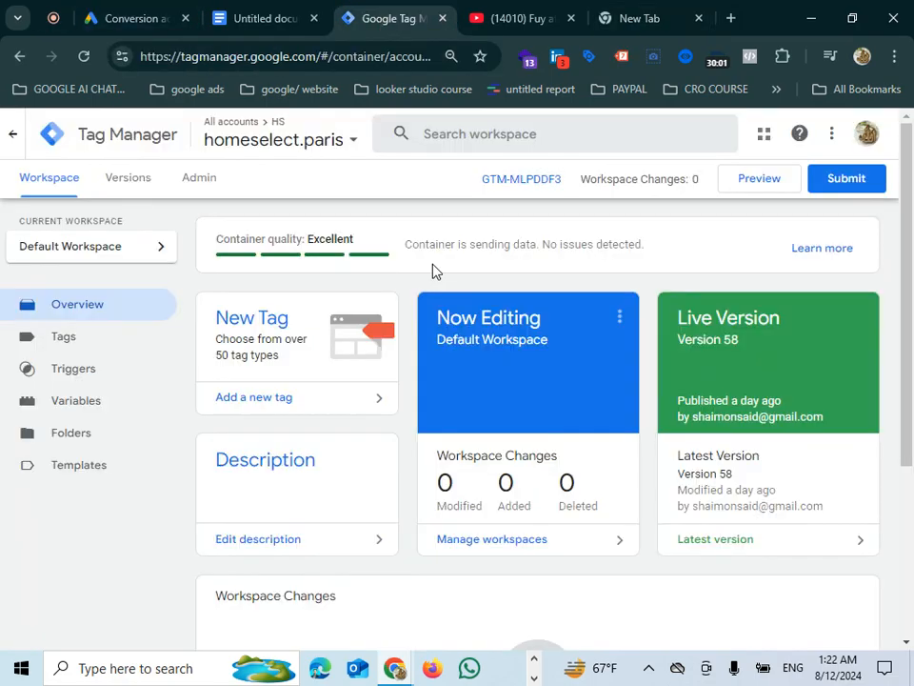
left_click(92, 348)
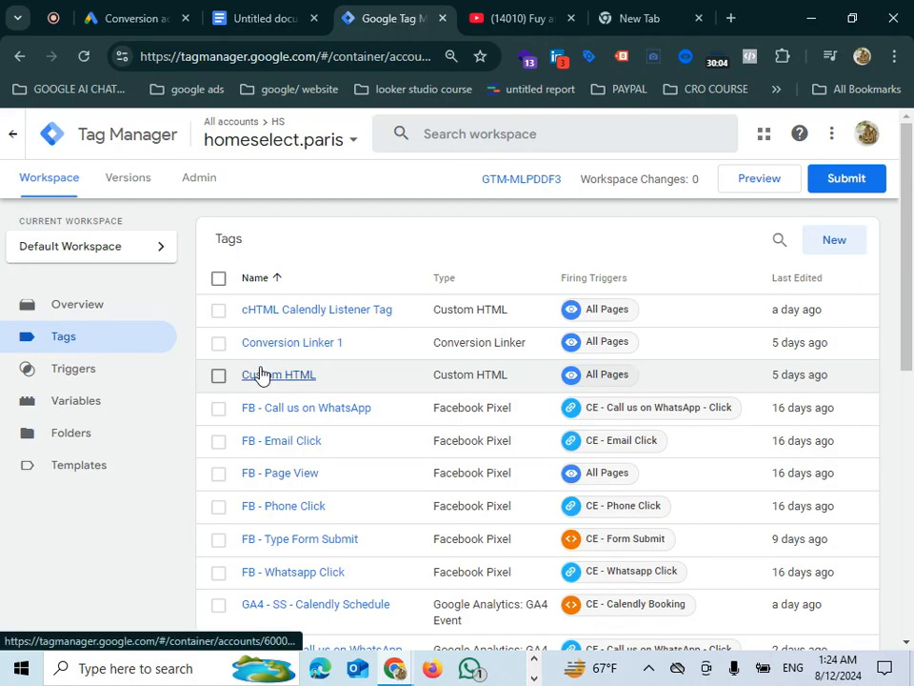
left_click(762, 180)
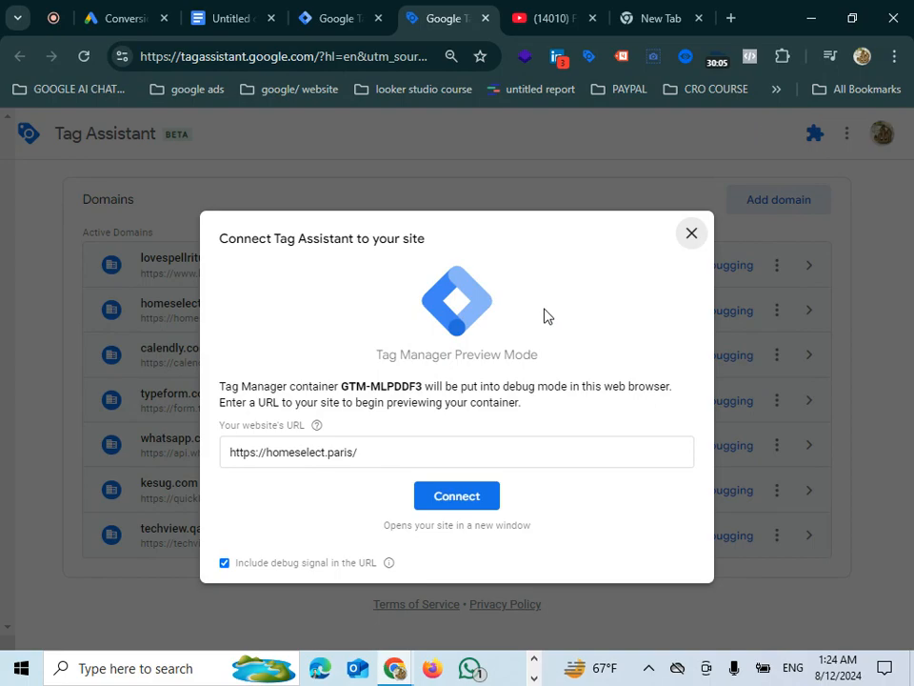
left_click(467, 501)
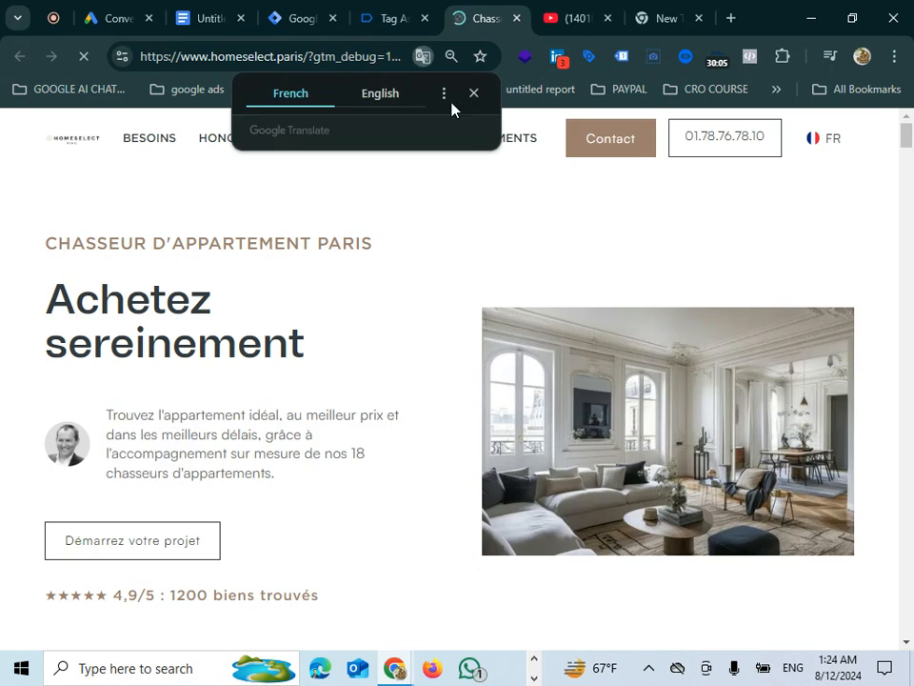
left_click(473, 94)
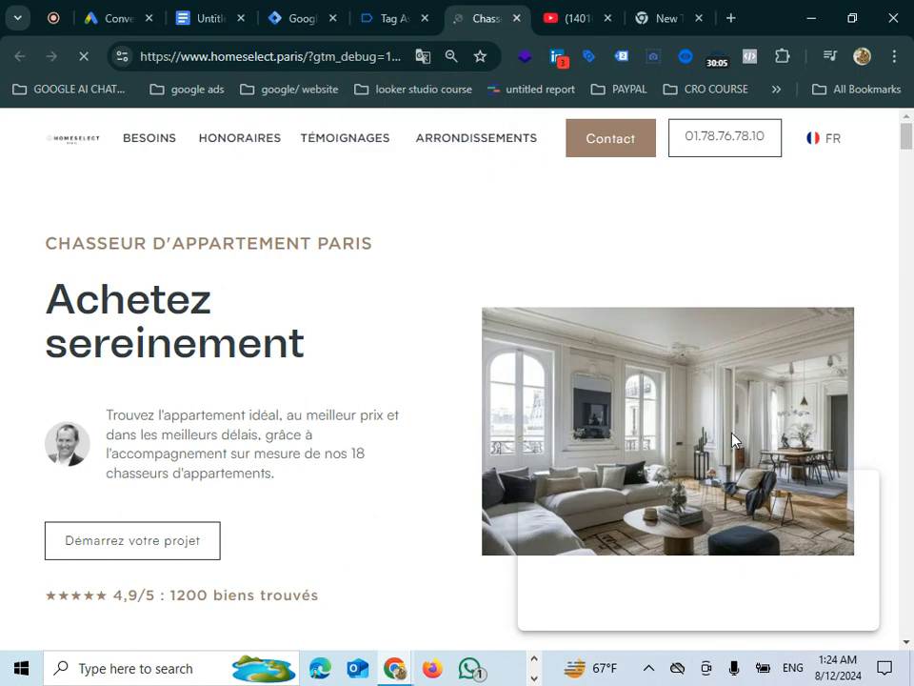
left_click_drag(694, 496, 404, 674)
Step: Look over the homepage's embedded project form and open the site's separate Contact form
scroll(373, 320, "down", 3)
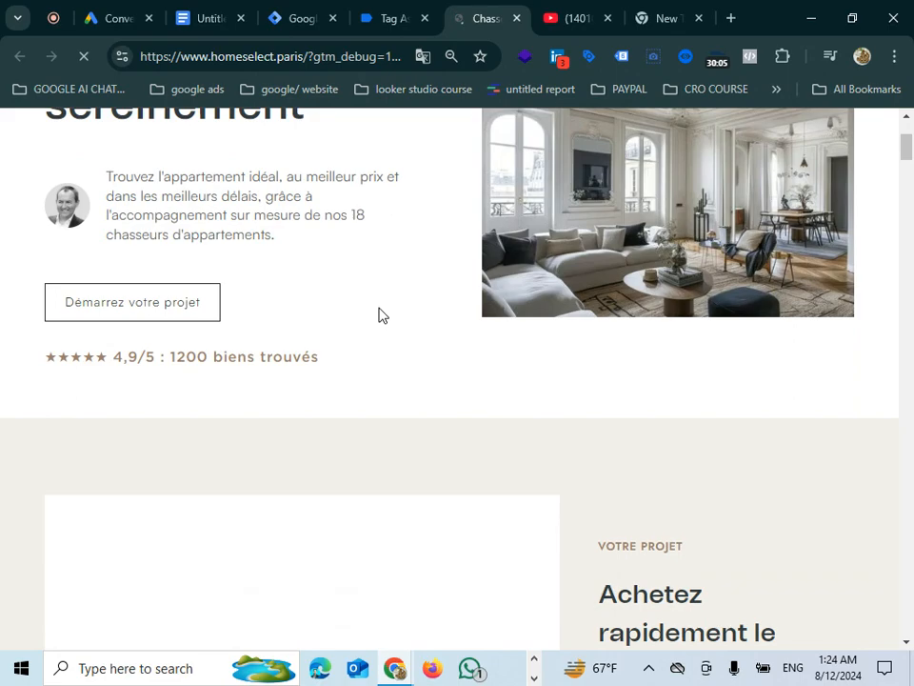
scroll(377, 316, "down", 1)
scroll(381, 314, "down", 1)
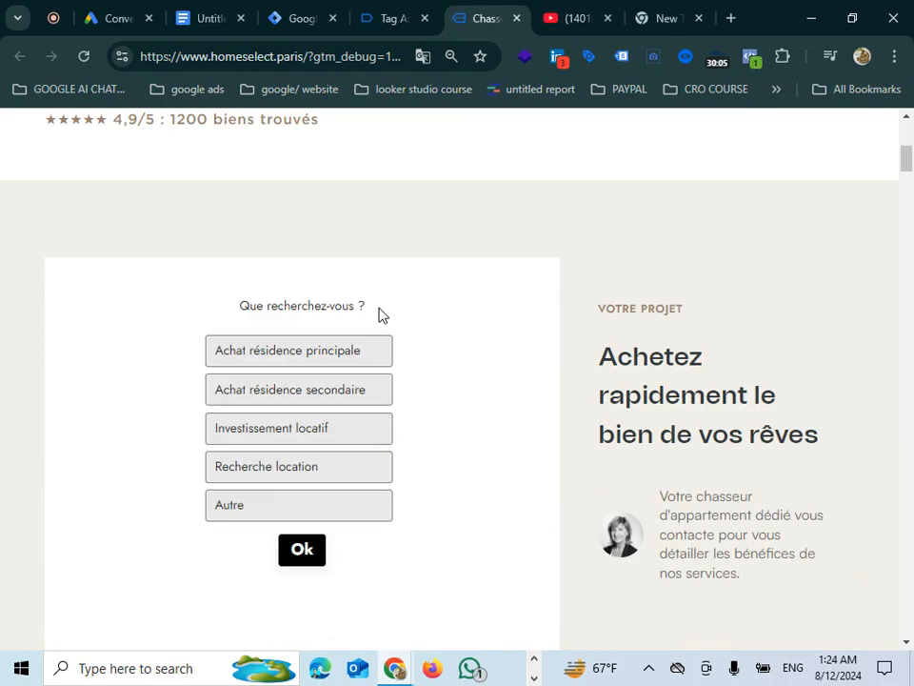
scroll(381, 315, "up", 5)
scroll(378, 316, "down", 5)
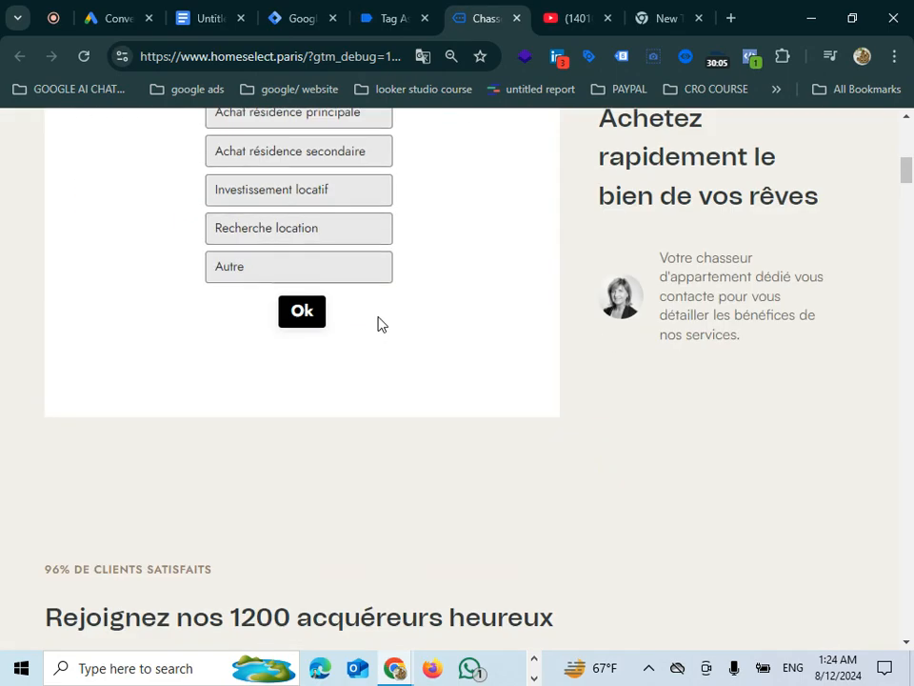
scroll(452, 252, "up", 5)
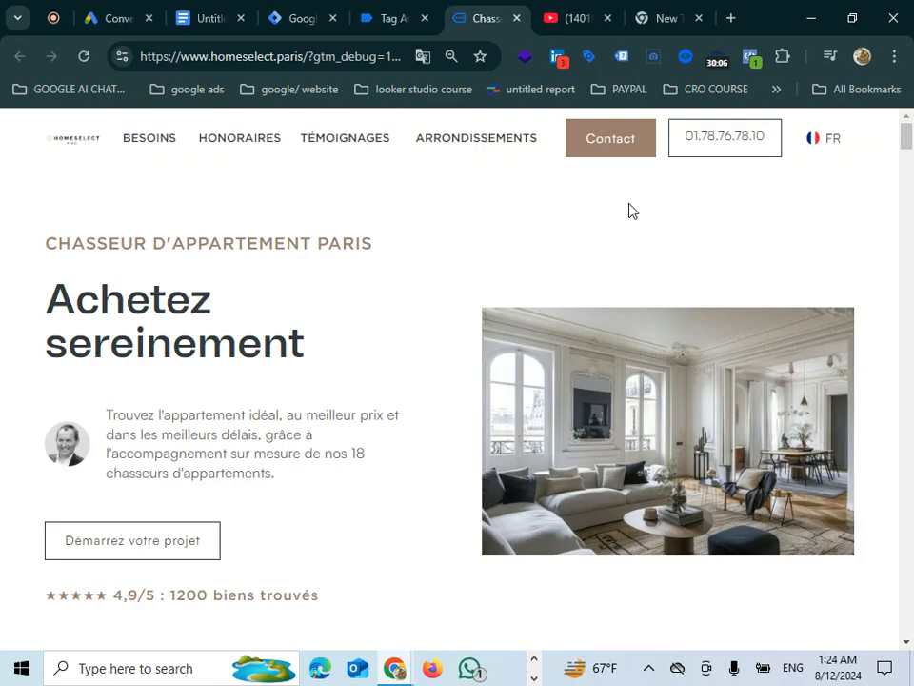
left_click(594, 143)
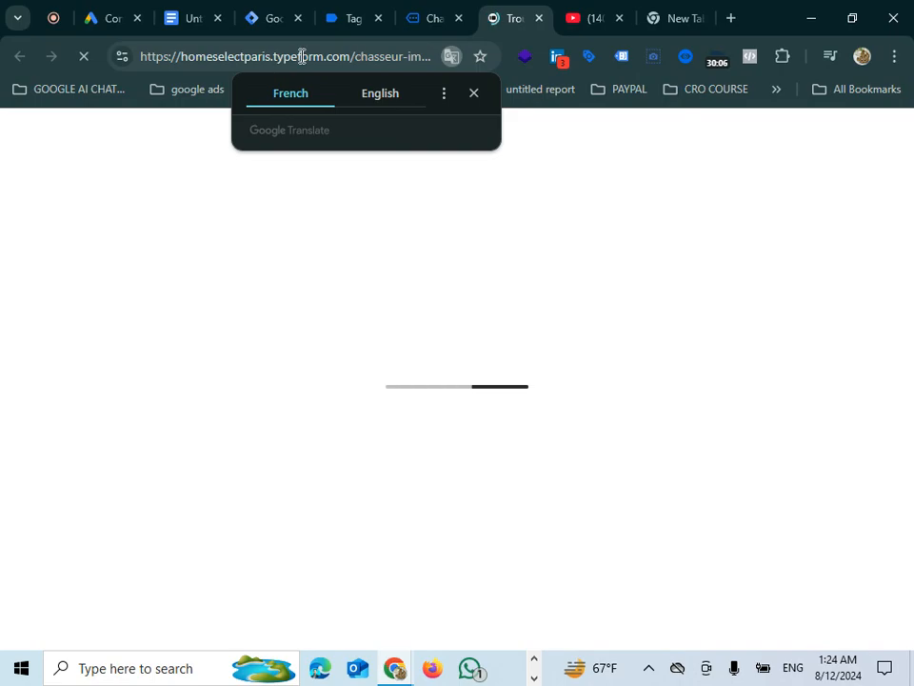
left_click(471, 96)
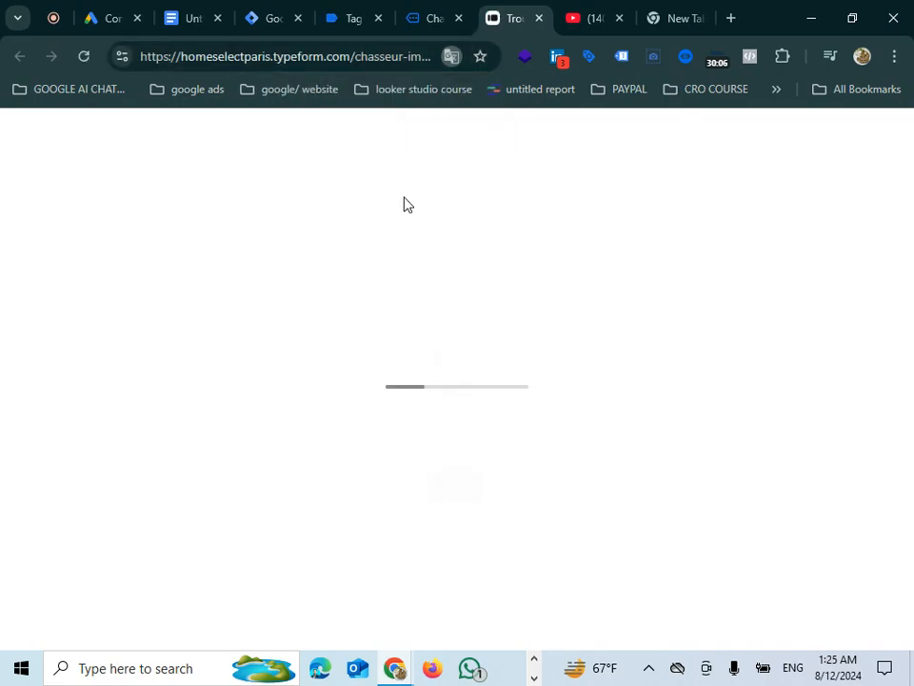
Step: Answer the form's first questions with Recherche location, sector Paris 14e and a budget of 2000
left_click(495, 352)
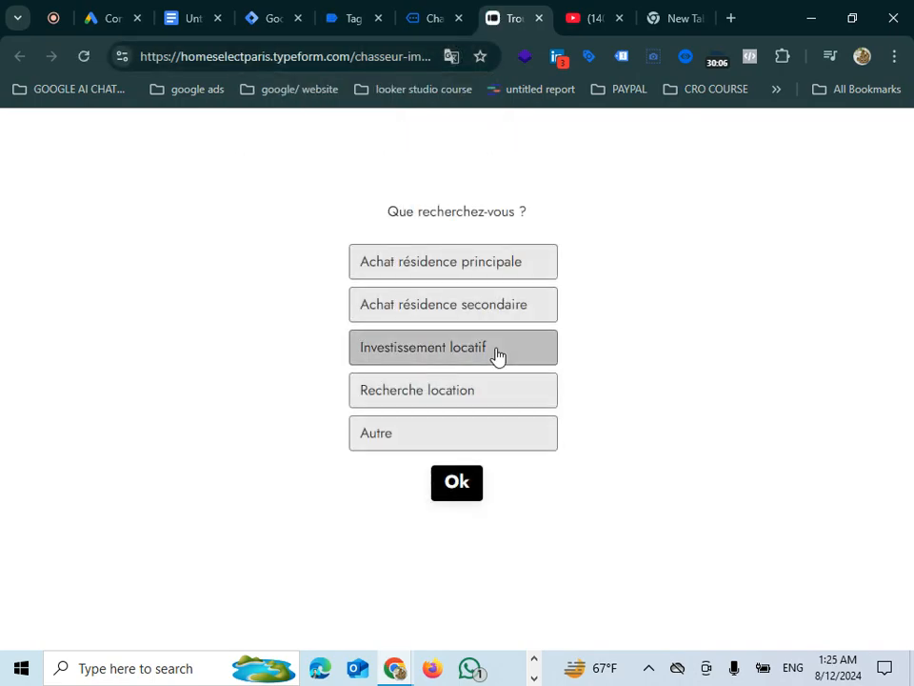
left_click(450, 386)
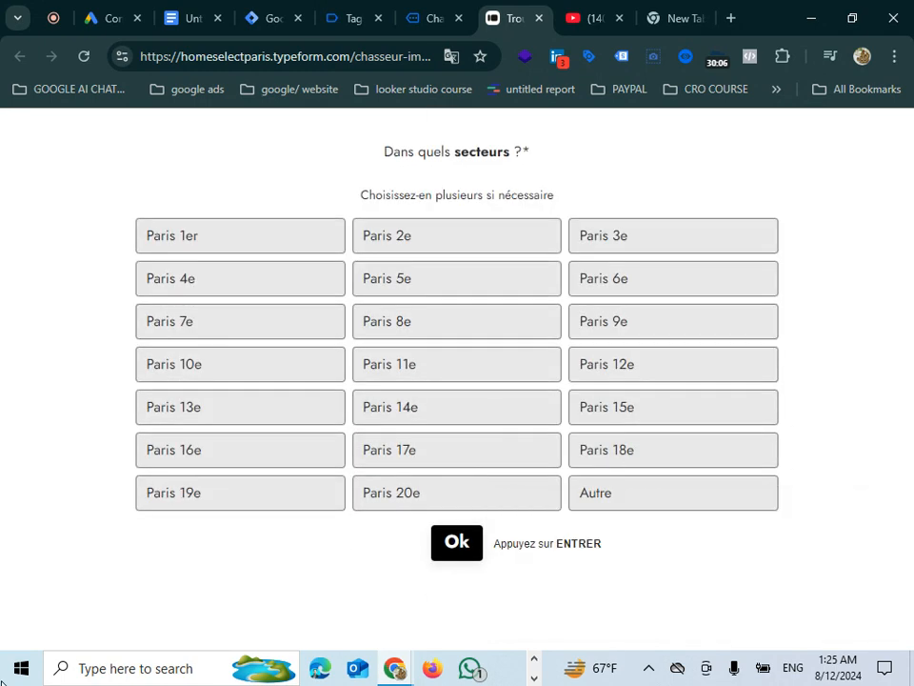
left_click(440, 422)
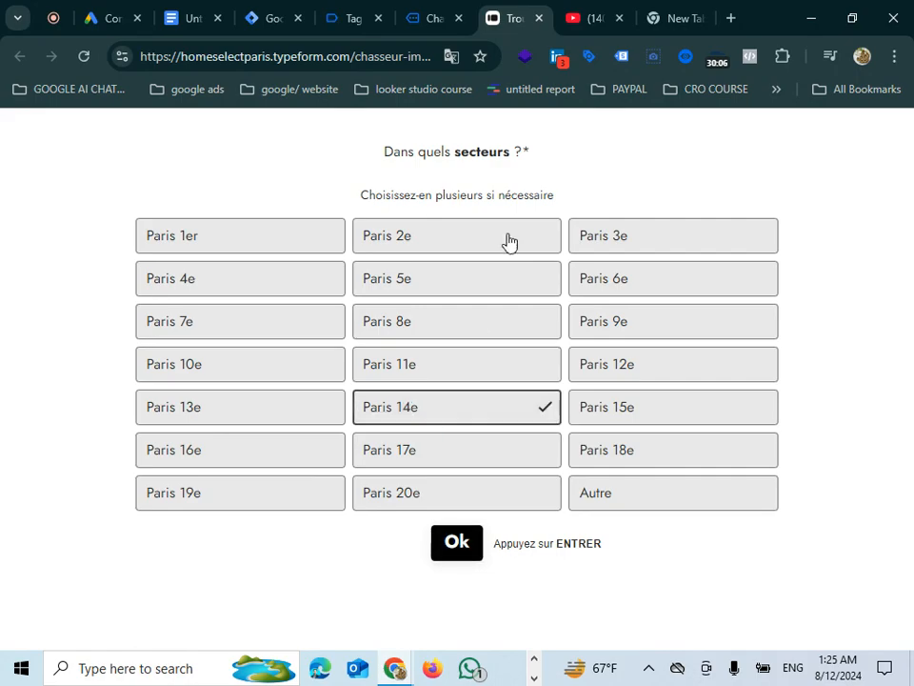
key("Return")
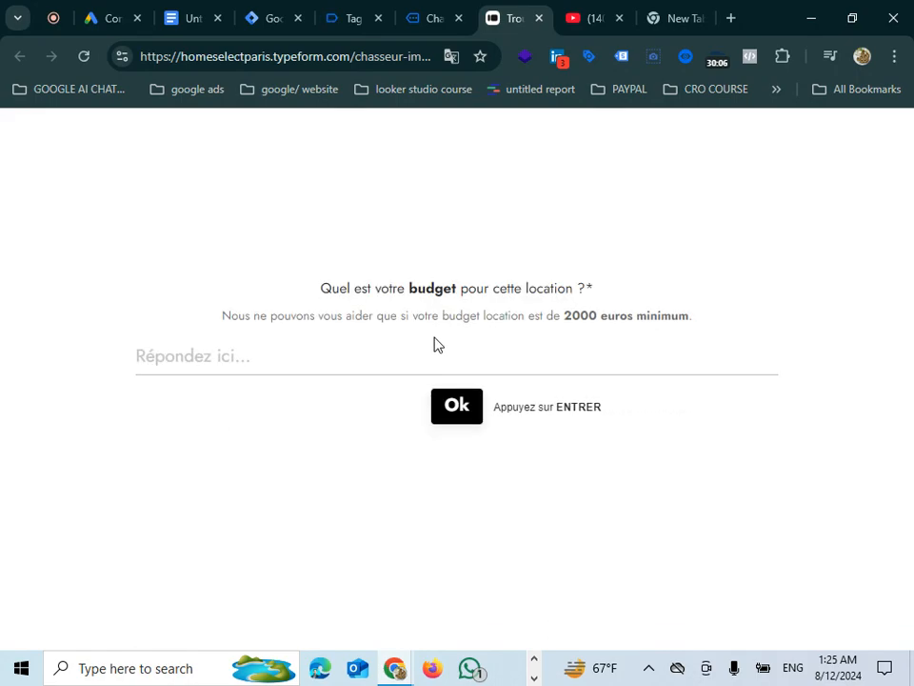
type("2")
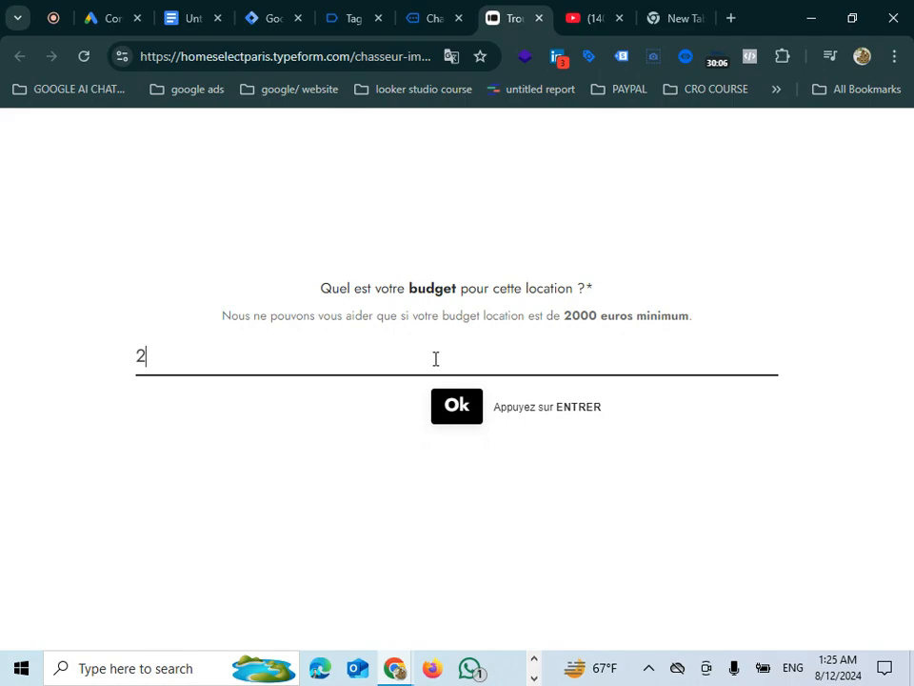
type("000")
left_click(455, 407)
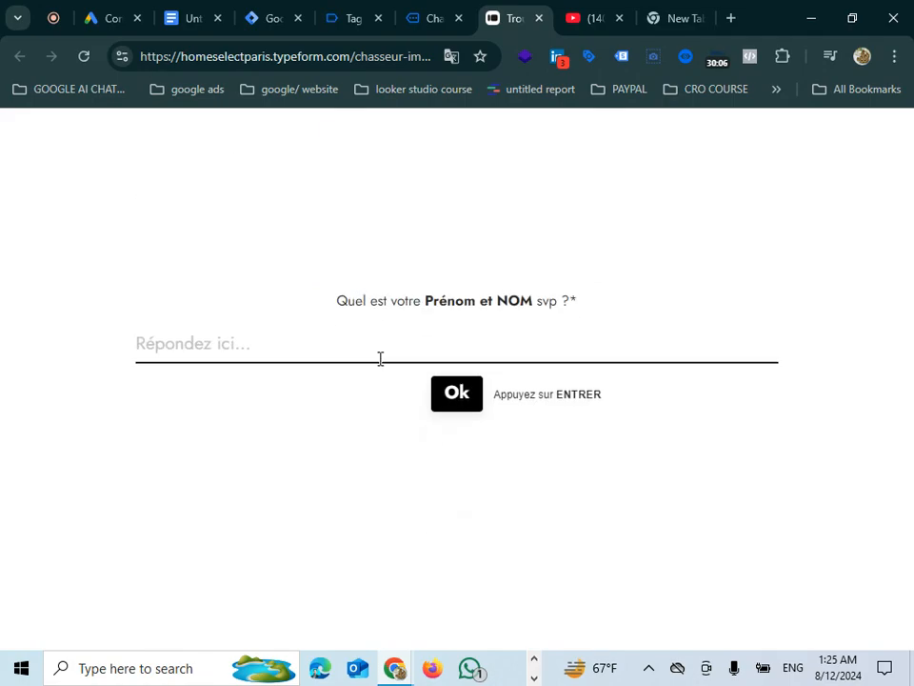
Step: Fill in the contact's name and the saved e-mail address in the form
type("h")
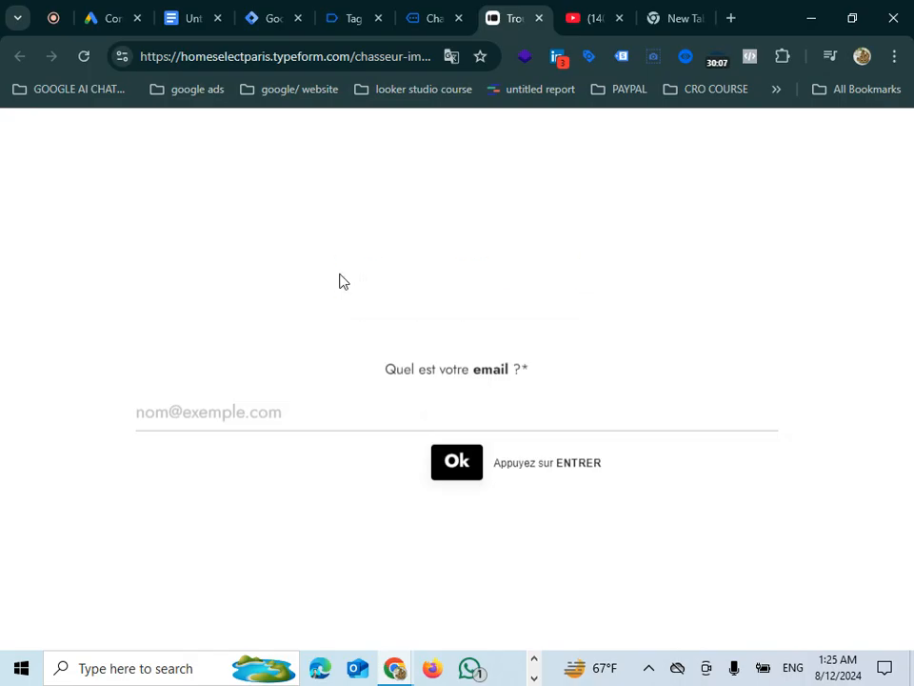
left_click(264, 343)
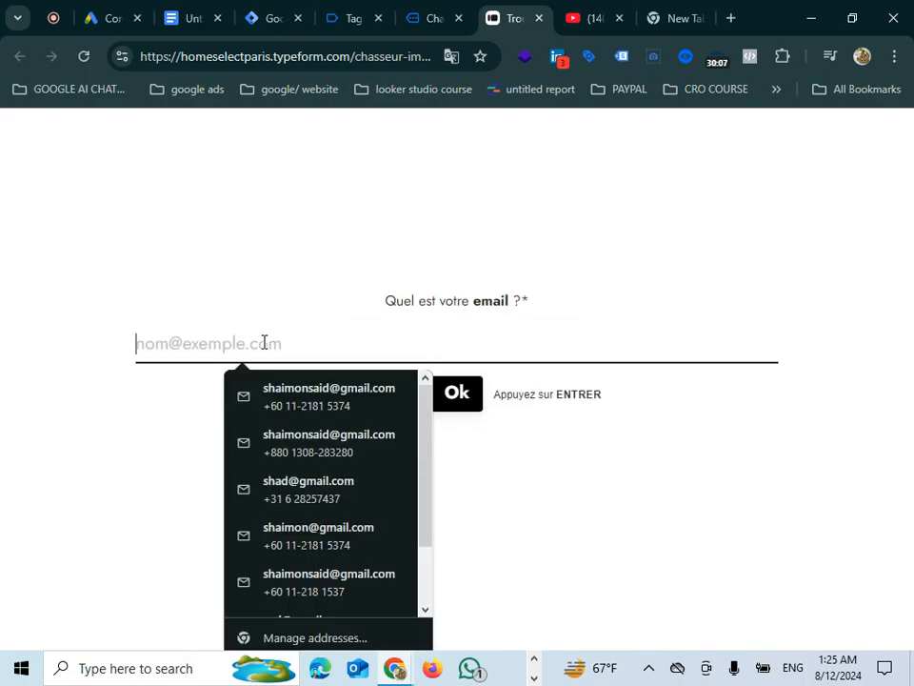
left_click(308, 398)
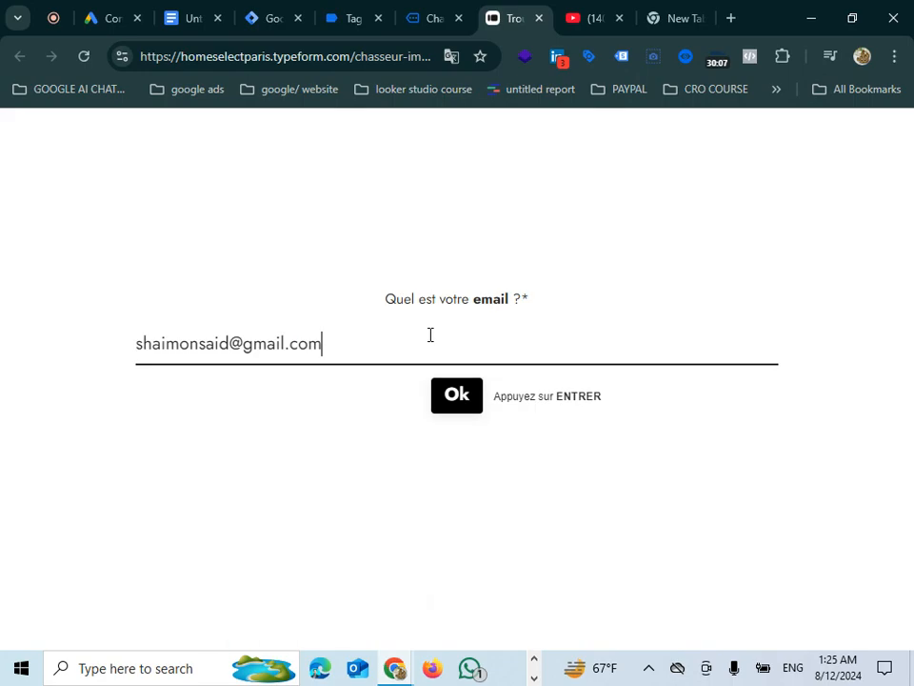
left_click(458, 404)
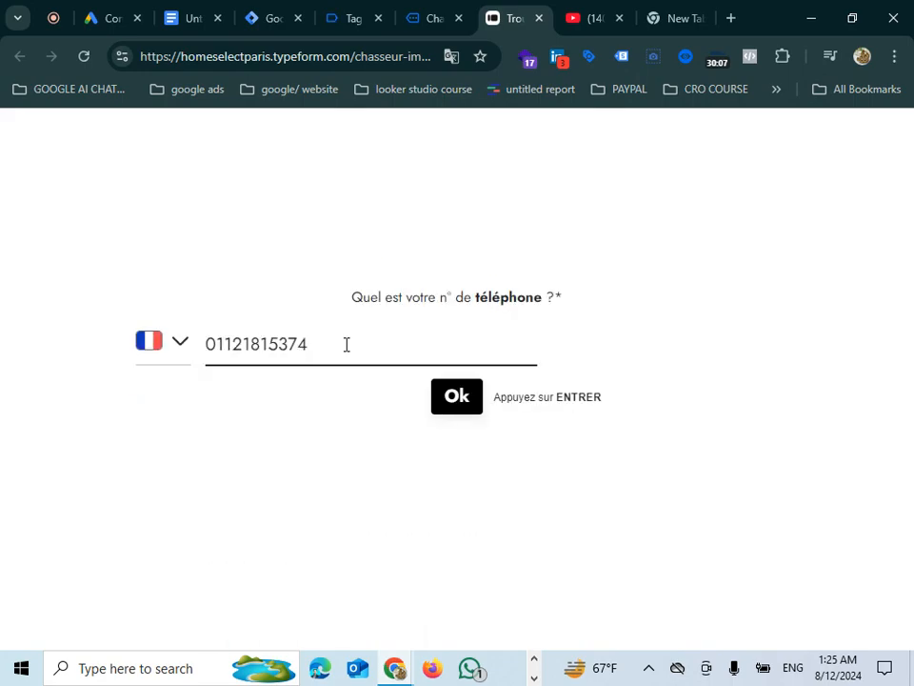
Step: Remove the last digit of the prefilled phone number and submit the form with the callback set to Dès que possible
key("BackSpace")
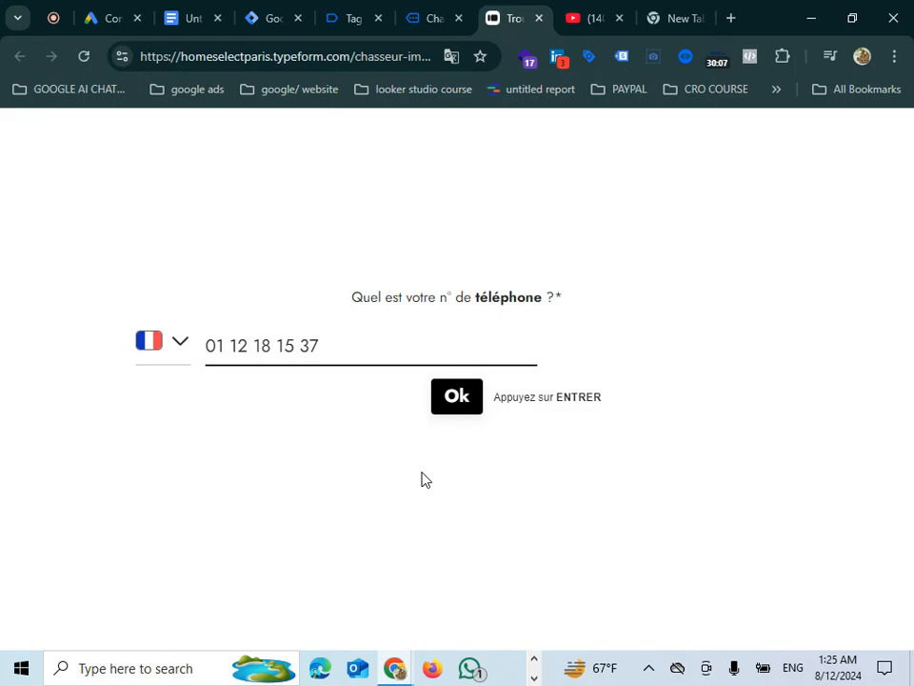
left_click(458, 404)
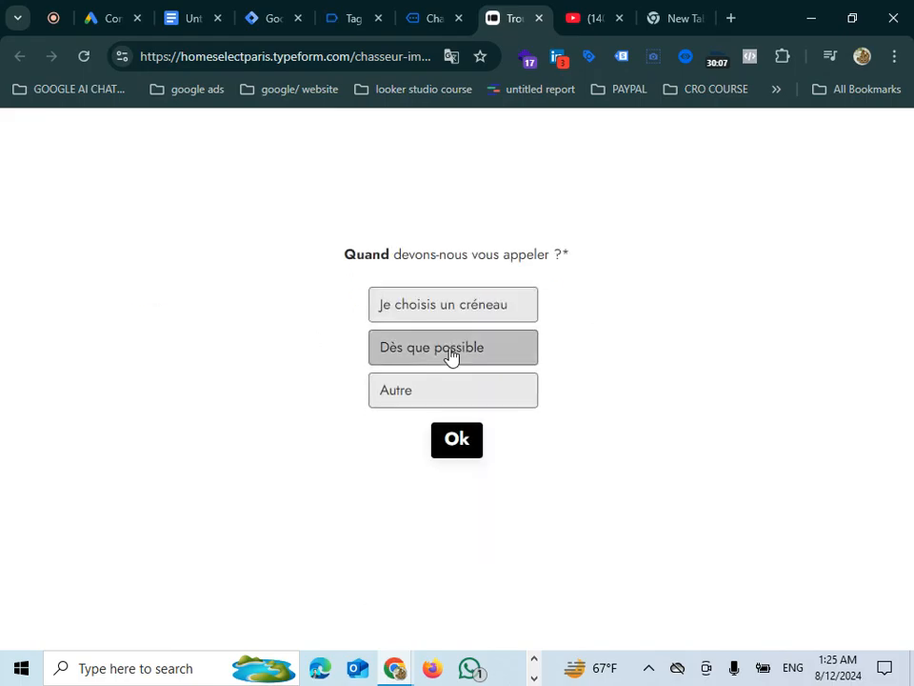
left_click(451, 356)
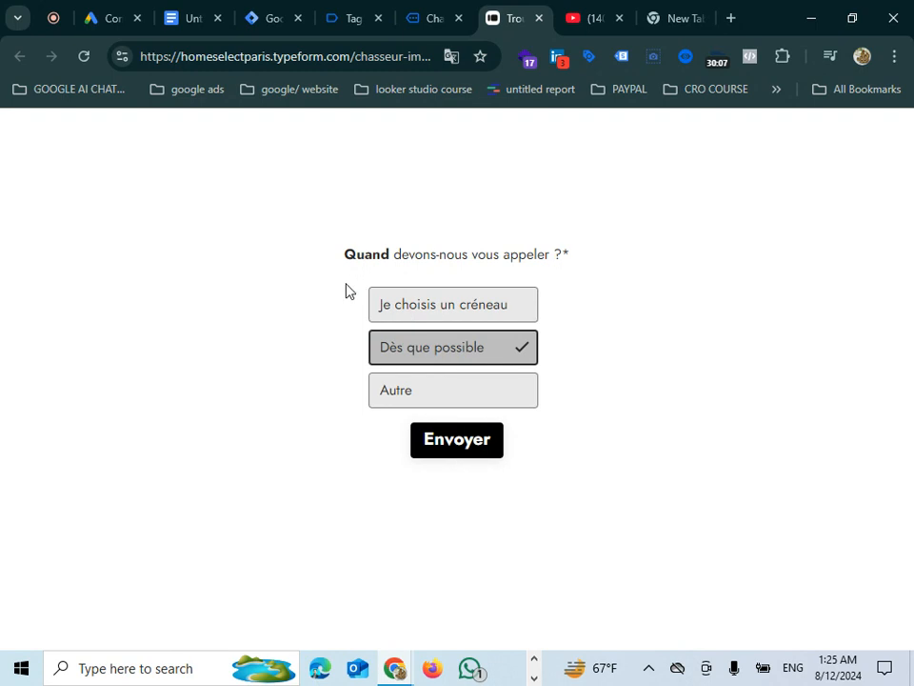
left_click(448, 442)
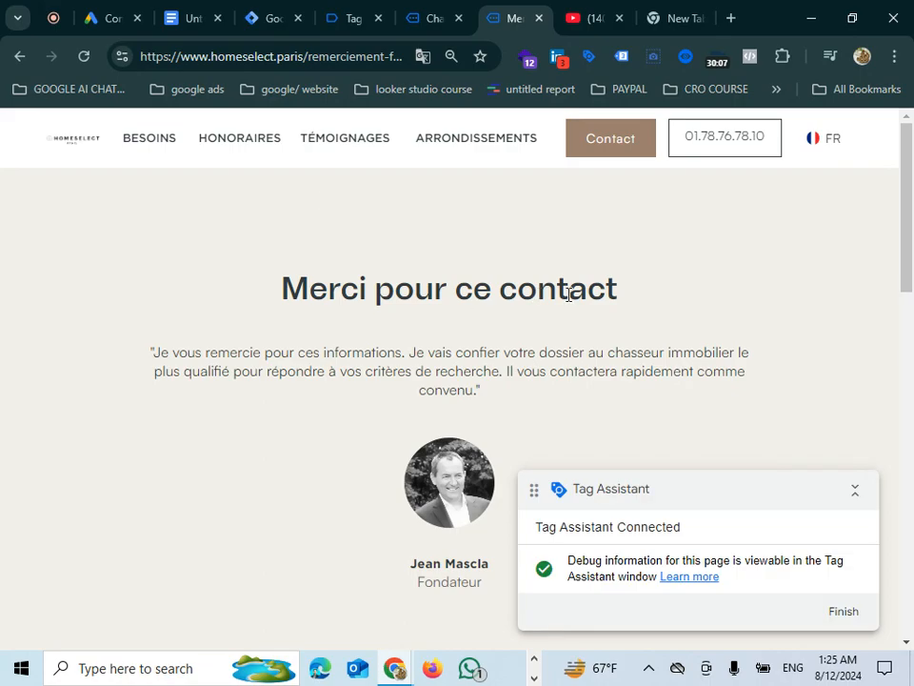
Step: Return to the Tag Assistant debug session and open the form_submit event of the thank-you page
left_click(345, 18)
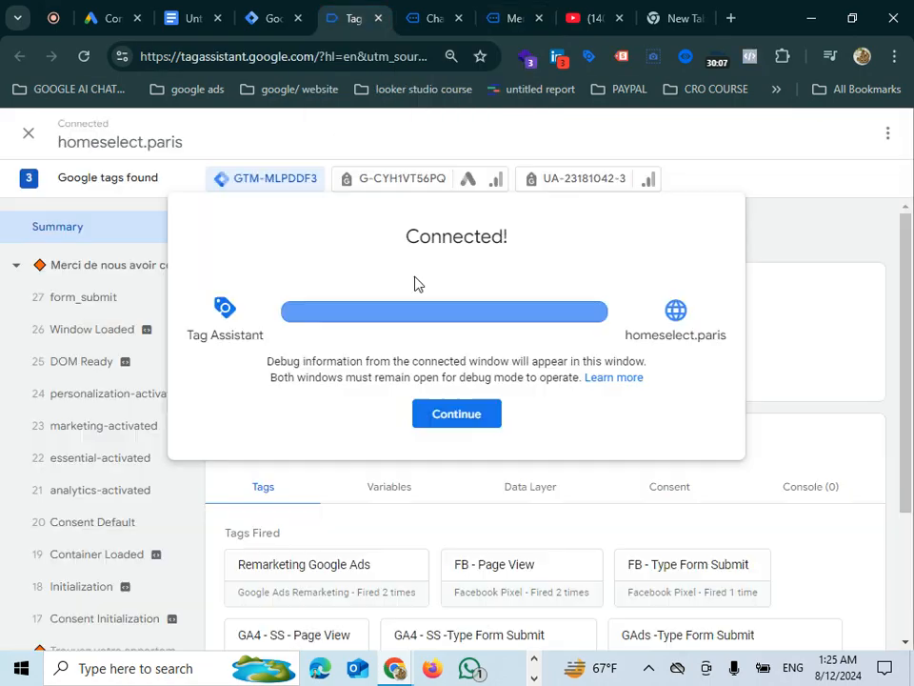
left_click(459, 417)
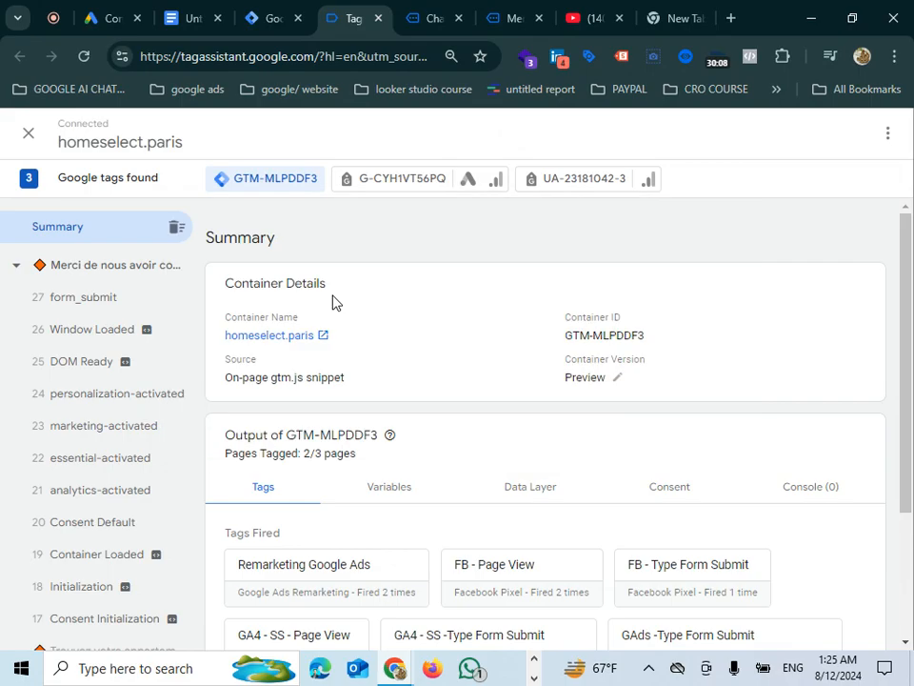
left_click(92, 305)
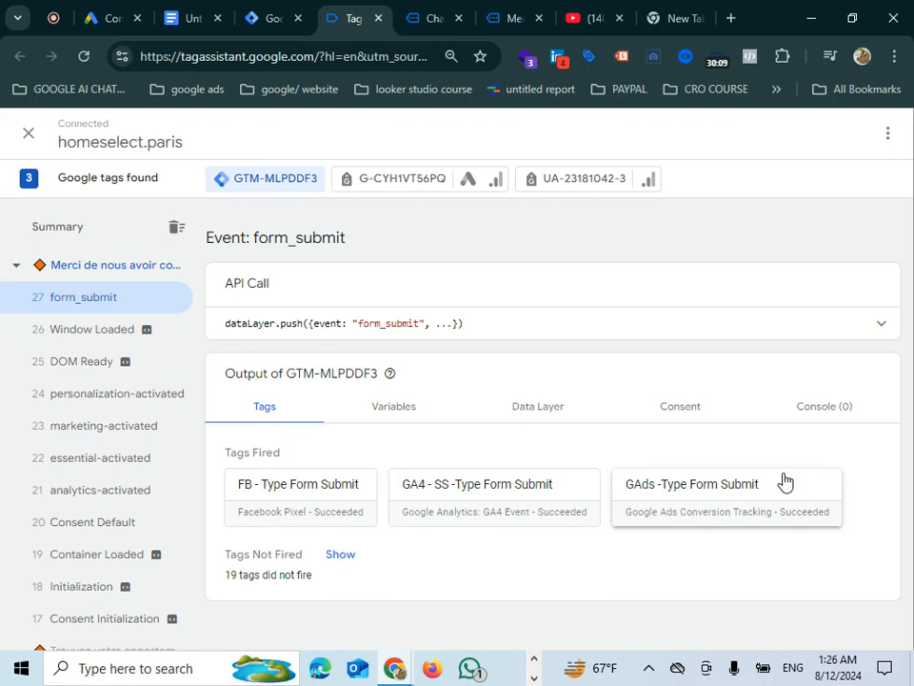
Step: Examine all properties of the fired GAds -Type Form Submit tag, including its user-provided enhanced conversion data
left_click(707, 509)
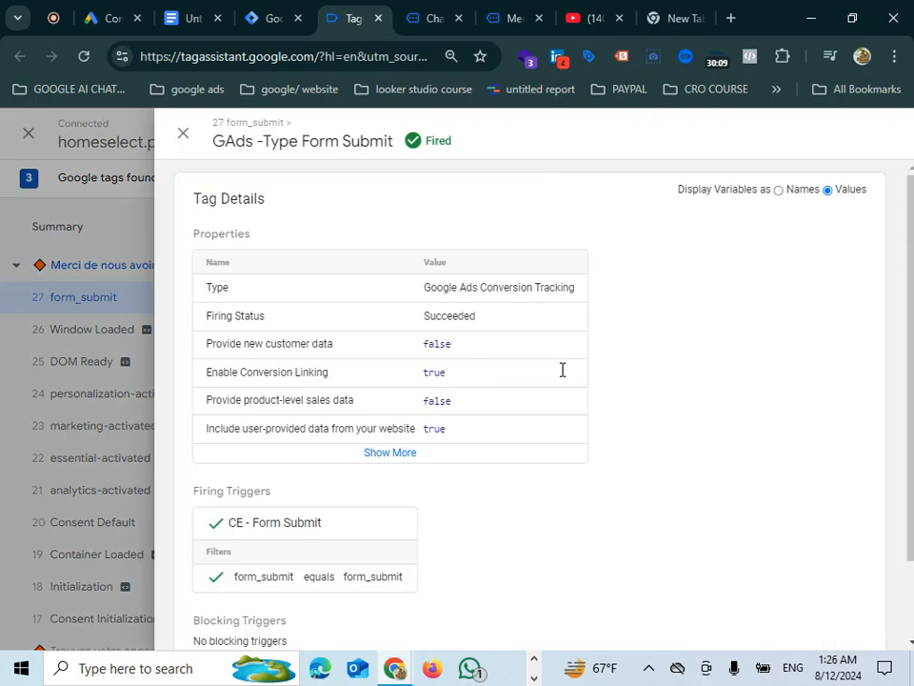
left_click(392, 454)
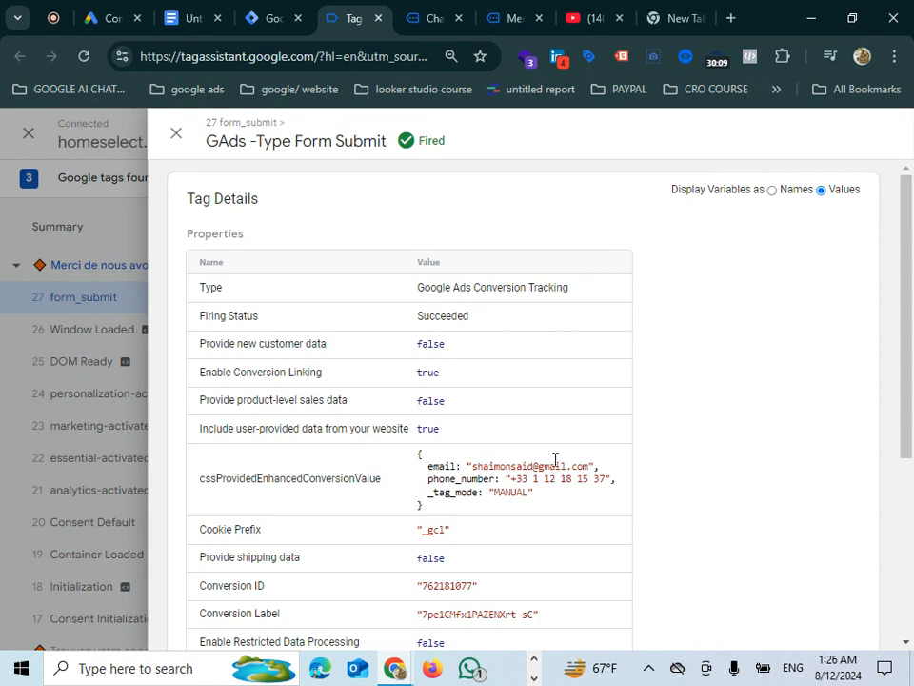
scroll(555, 453, "down", 5)
scroll(555, 467, "up", 5)
left_click(176, 134)
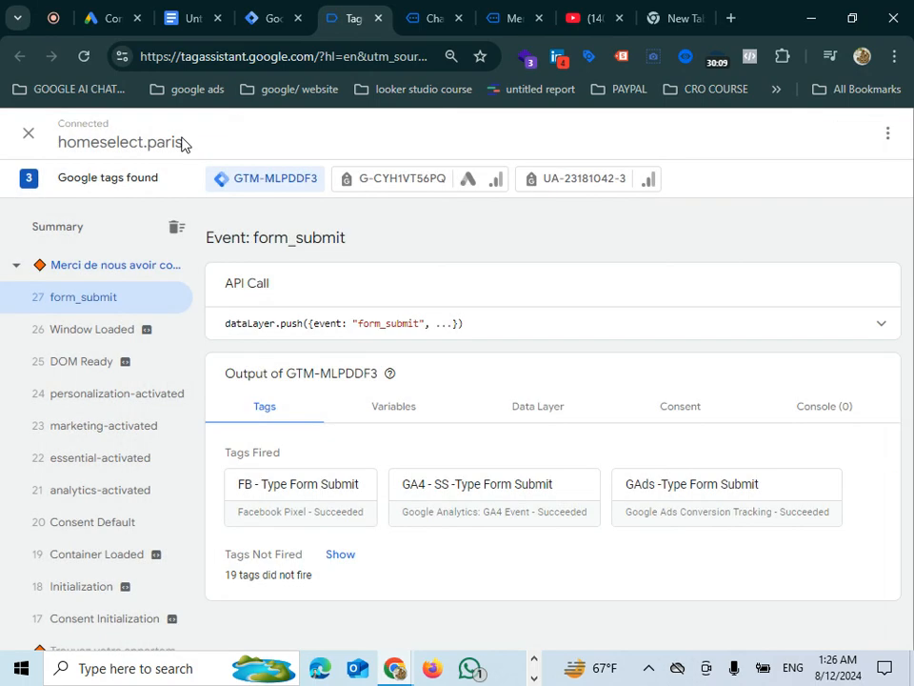
Step: Expand the form_submit API call and examine the event's variable values, especially the e-mail and phone variables
left_click(878, 329)
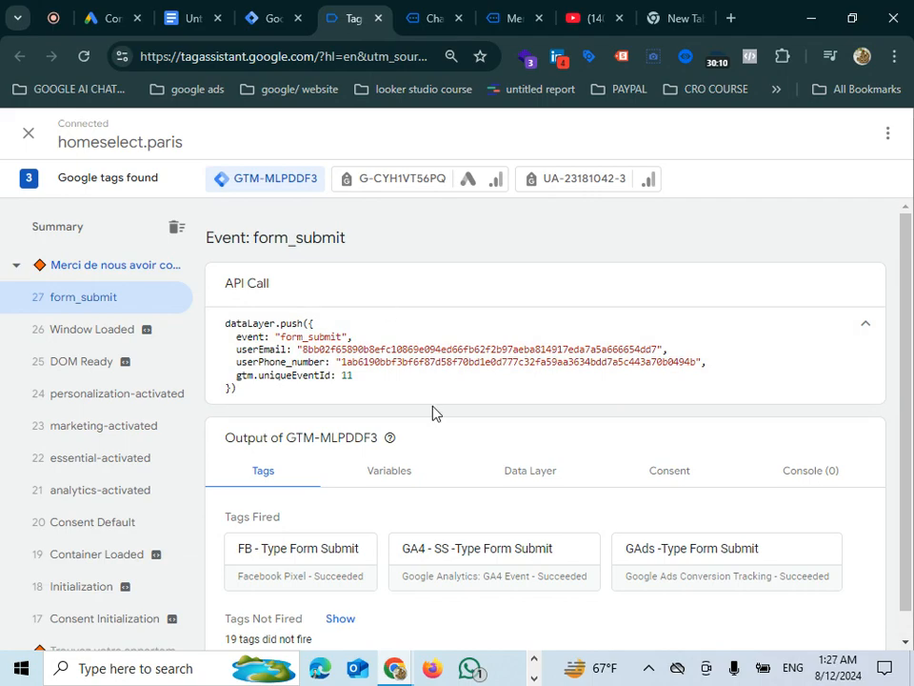
left_click(391, 480)
scroll(557, 320, "down", 3)
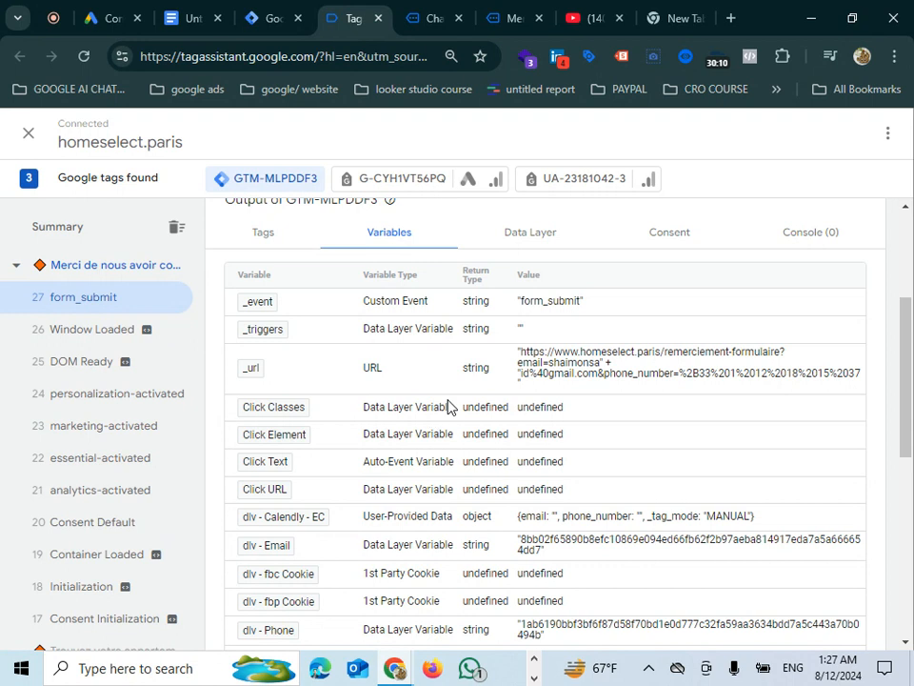
scroll(449, 406, "down", 3)
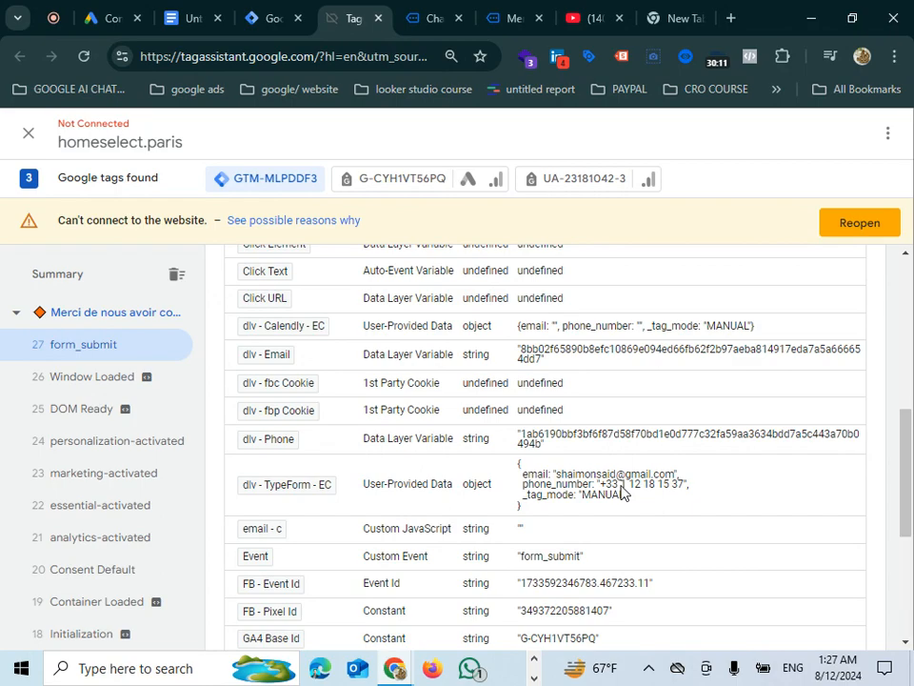
scroll(621, 492, "down", 3)
scroll(621, 491, "down", 1)
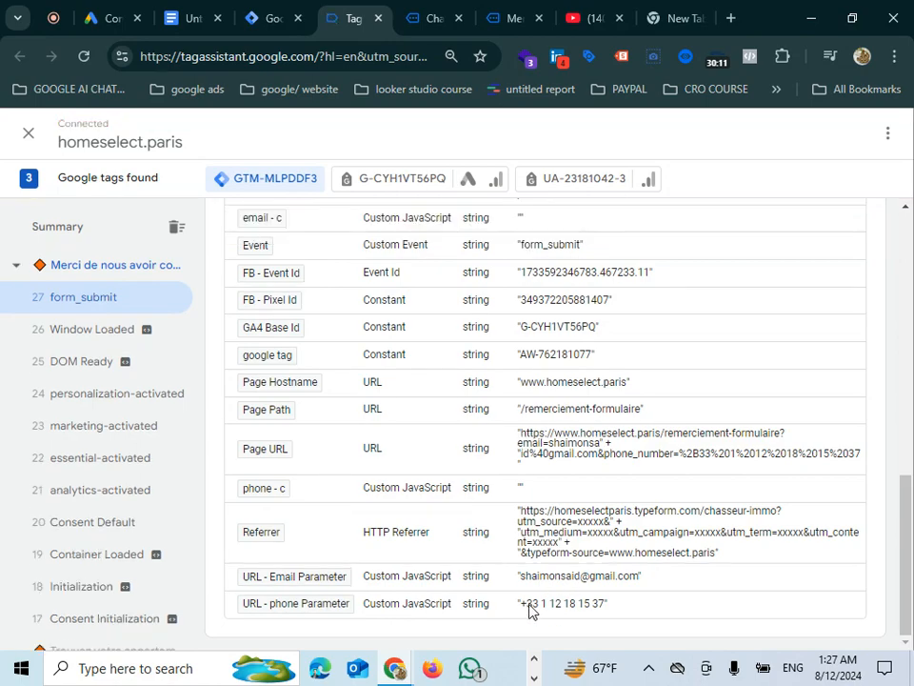
Step: Switch to the Google Ads conversions summary and set its date range to Last 14 days to check the GAds -Type Form Submit conversions
scroll(454, 530, "up", 10)
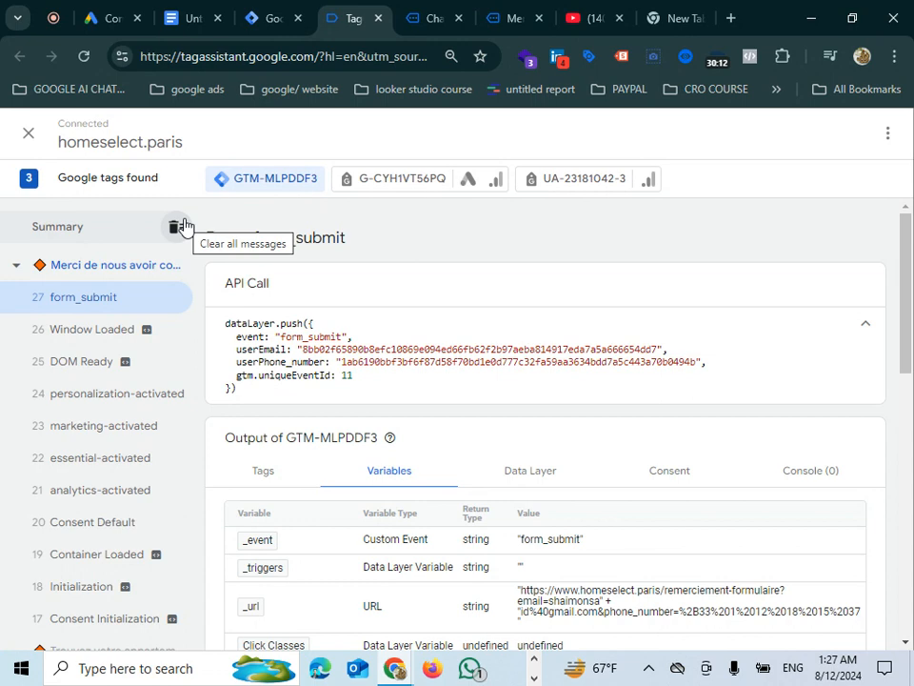
left_click(100, 19)
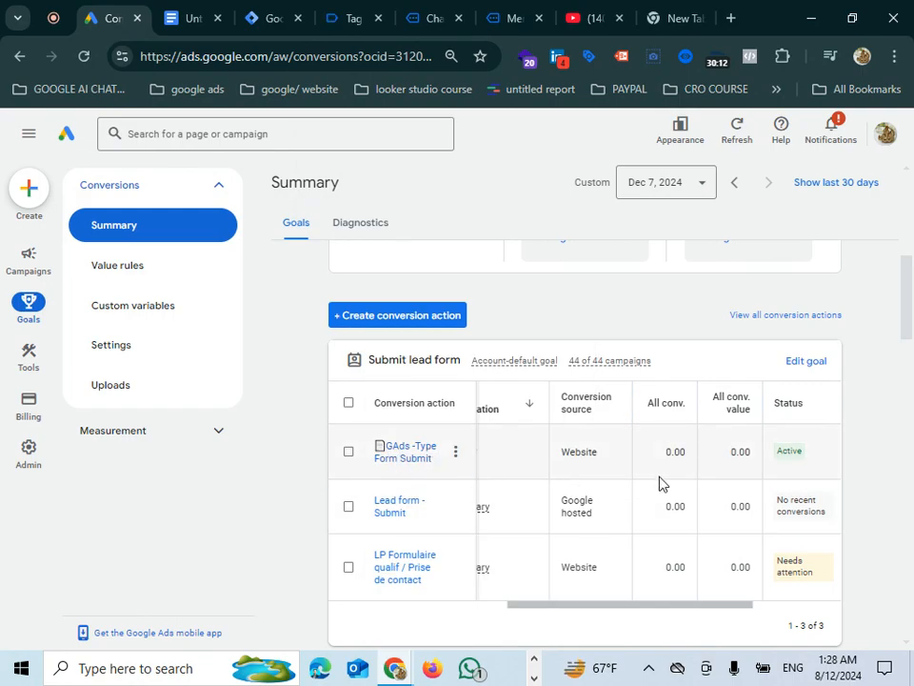
mouse_move(794, 458)
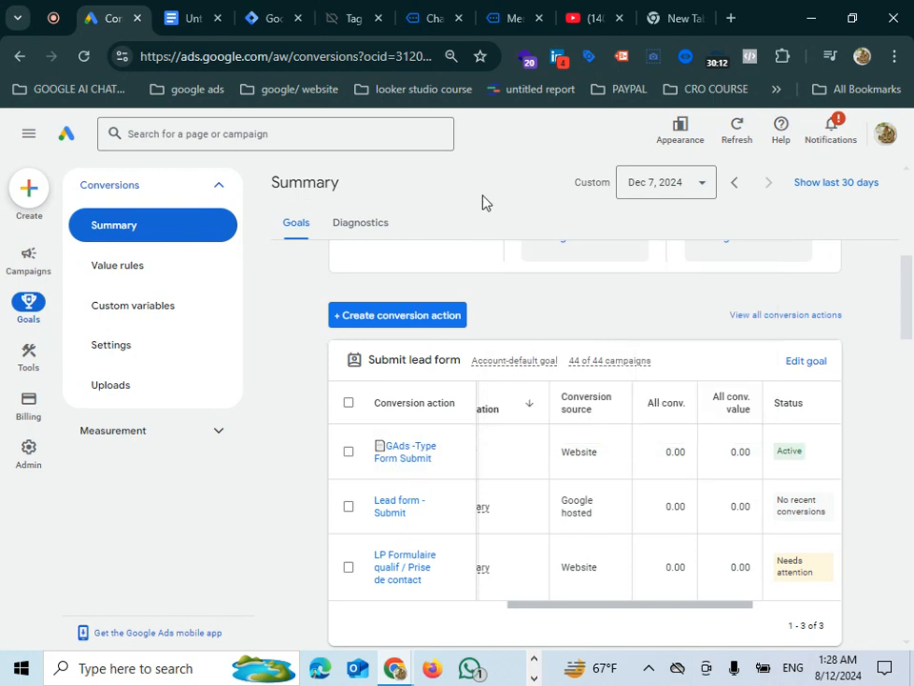
left_click(704, 183)
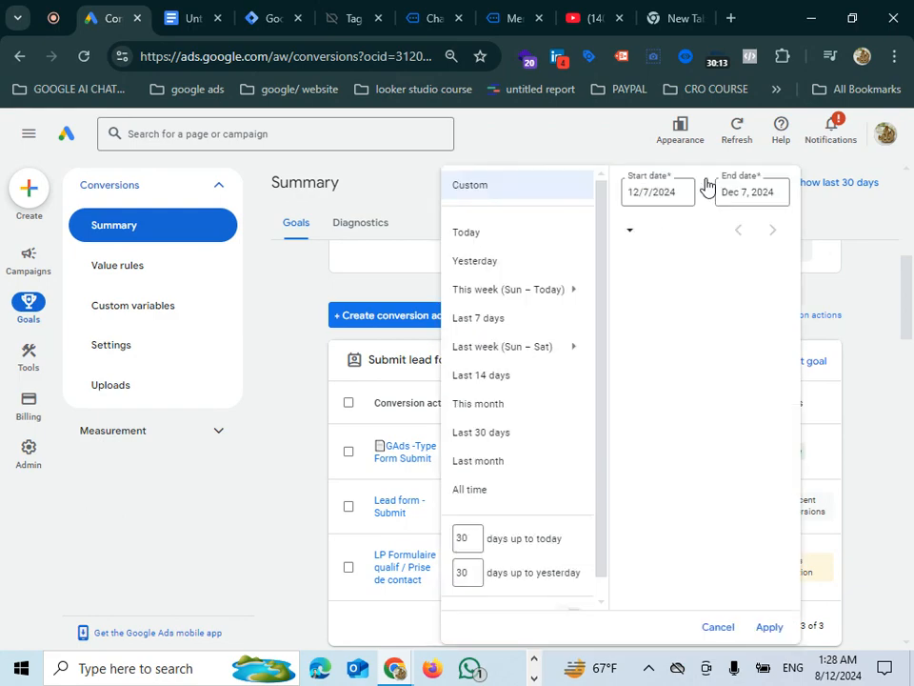
left_click(491, 375)
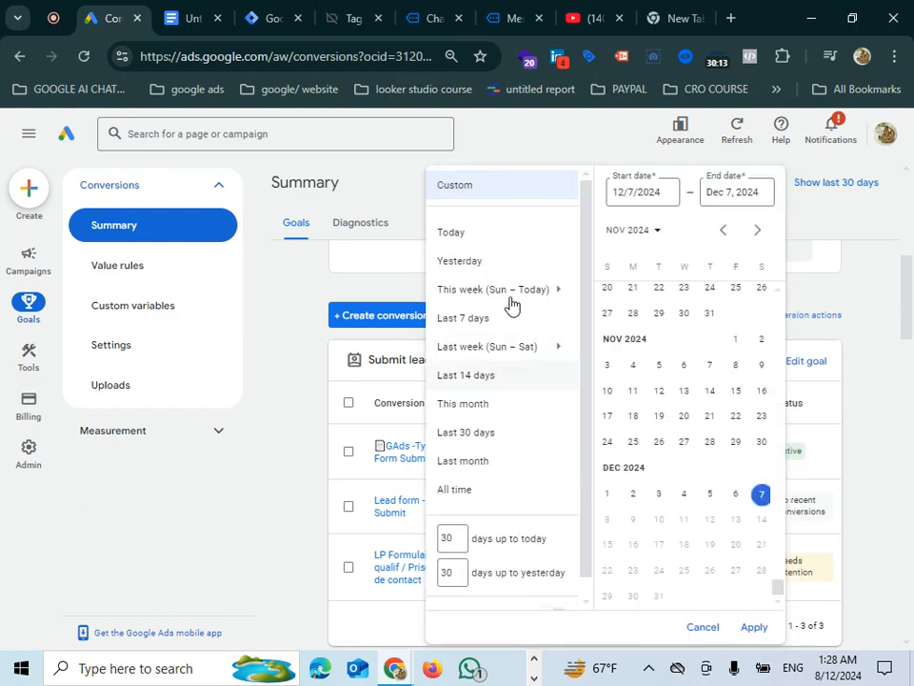
left_click(545, 142)
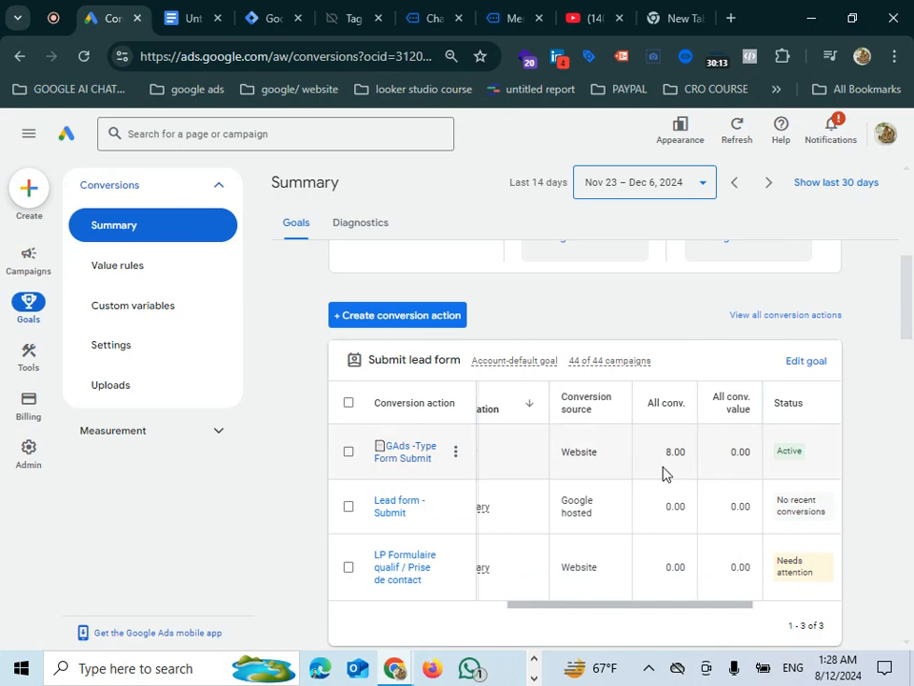